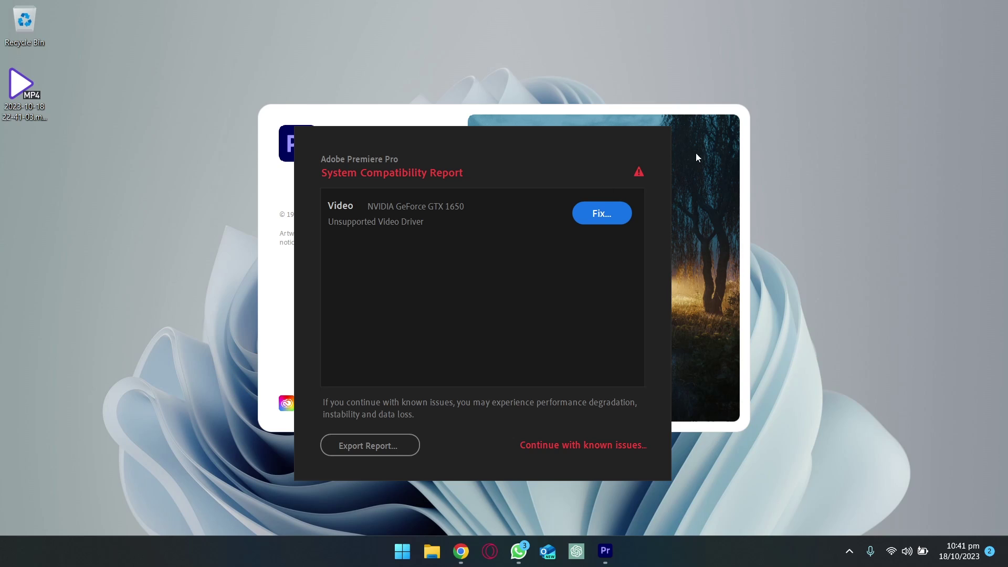
- View the fix page for the unsupported video driver, return to the compatibility report, and continue into Premiere Pro with the known issues
{"action": "left_click", "coordinate": [600, 217]}
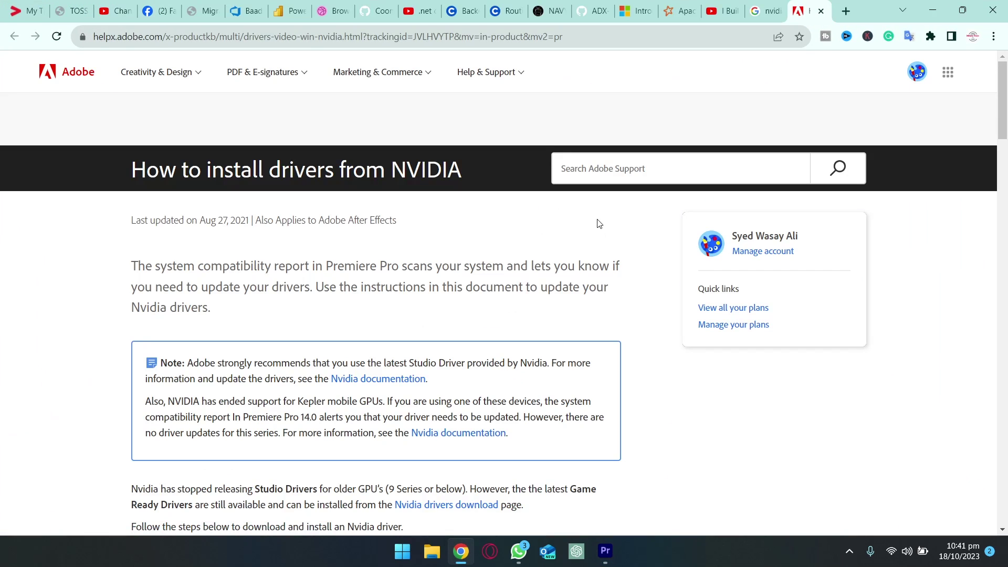
{"action": "left_click", "coordinate": [940, 7]}
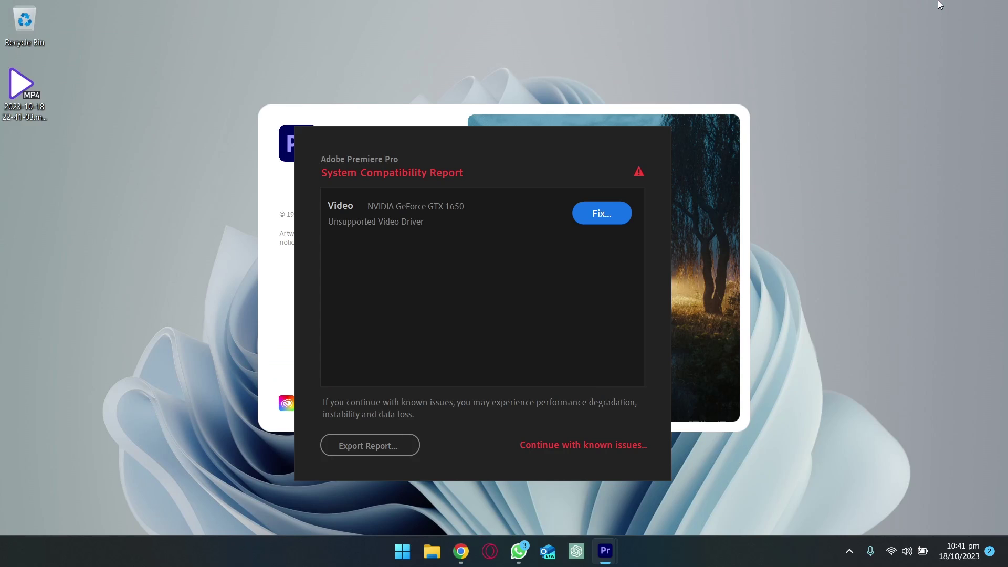
{"action": "left_click", "coordinate": [584, 447]}
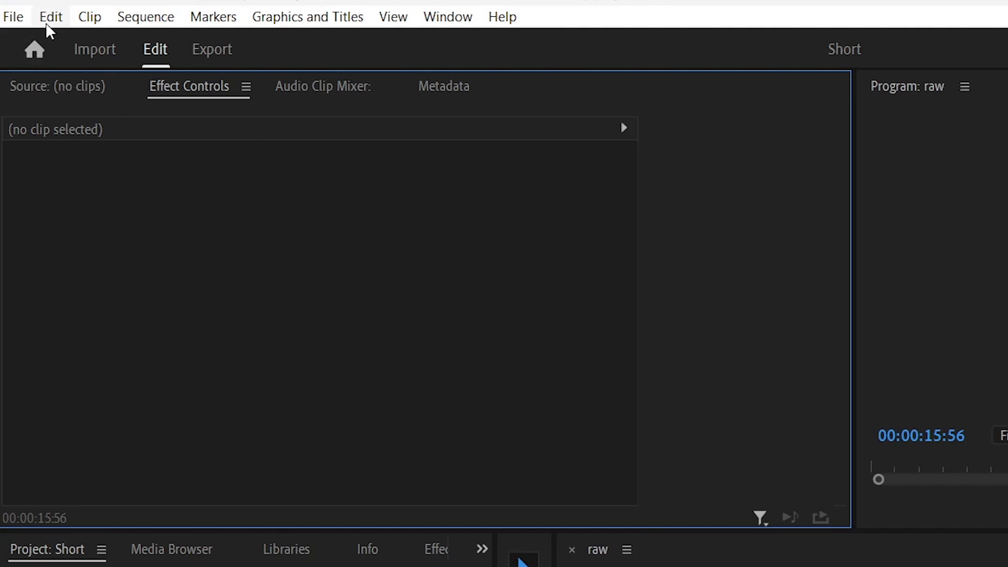
- Turn off "Show system compatibility issues at startup" in the General preferences and apply the change
{"action": "left_click", "coordinate": [48, 18]}
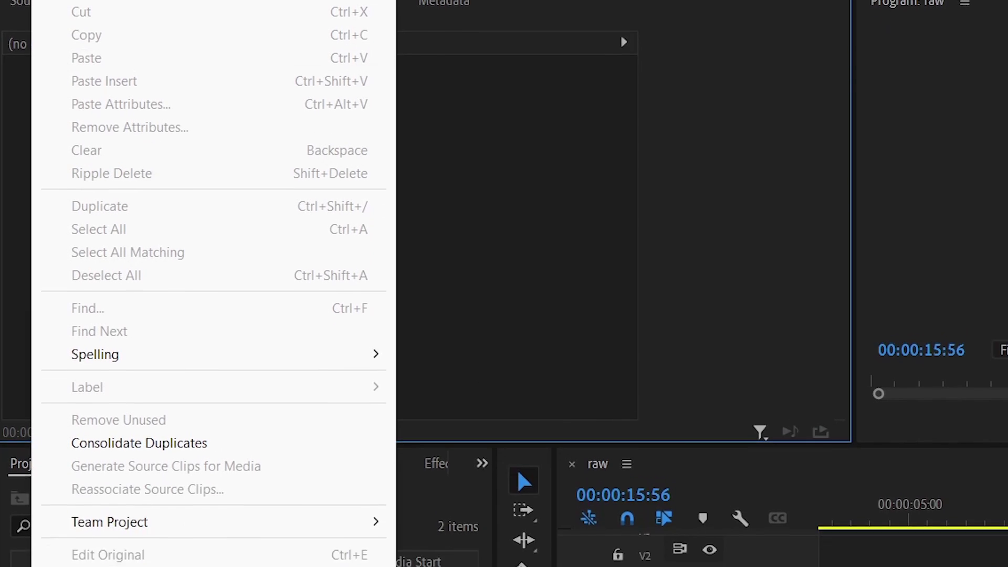
{"action": "mouse_move", "coordinate": [195, 540]}
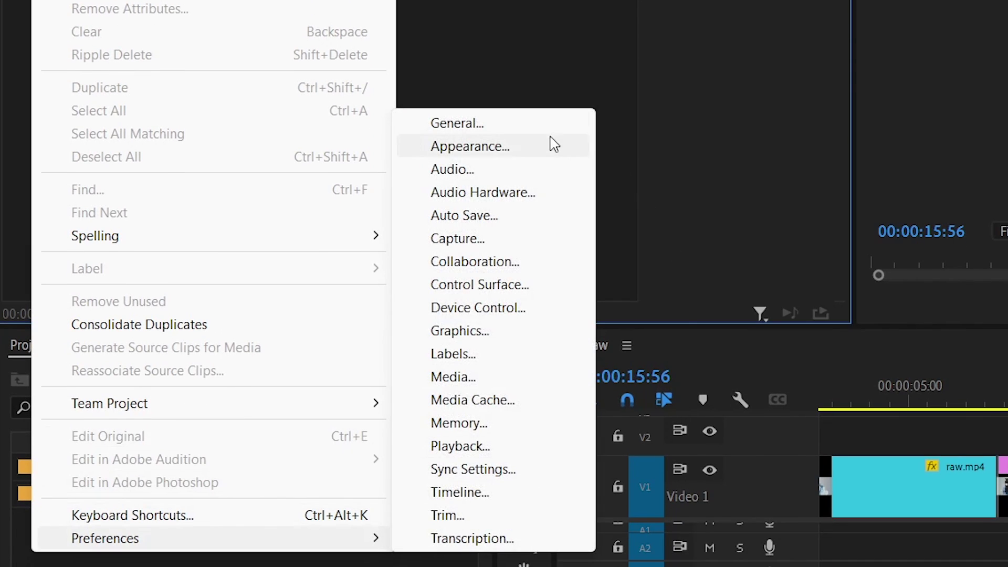
{"action": "left_click", "coordinate": [527, 128]}
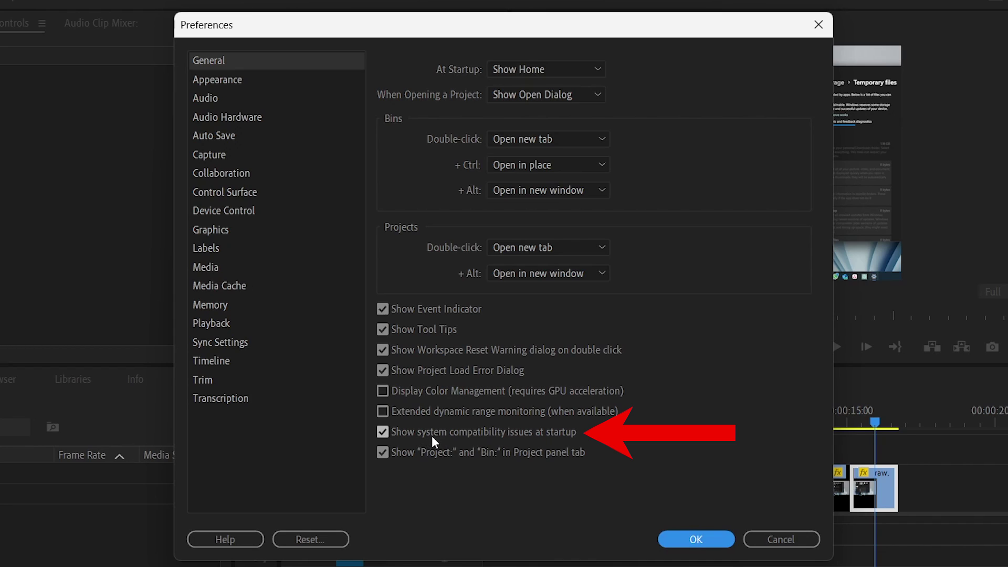
{"action": "left_click", "coordinate": [432, 436]}
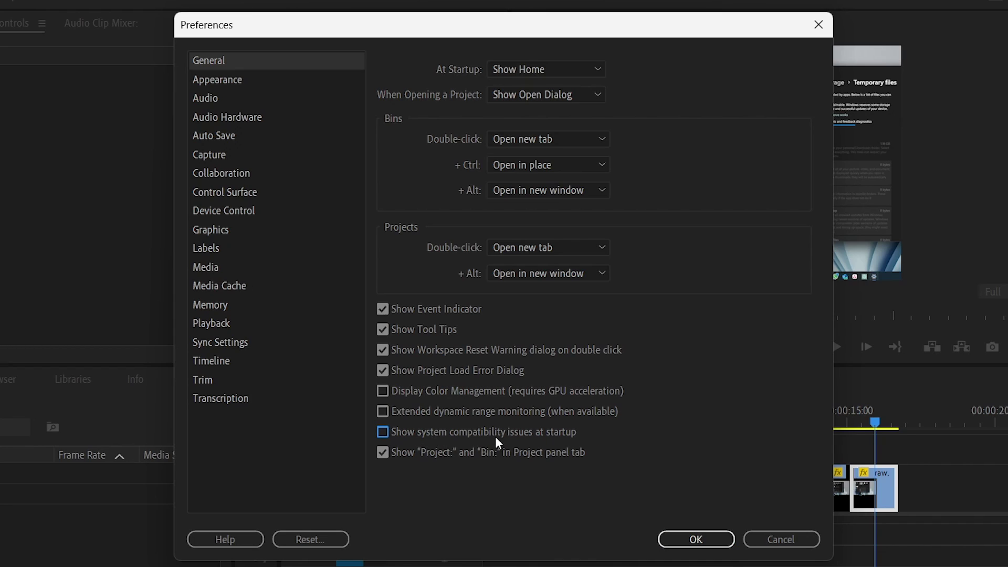
{"action": "left_click", "coordinate": [696, 539]}
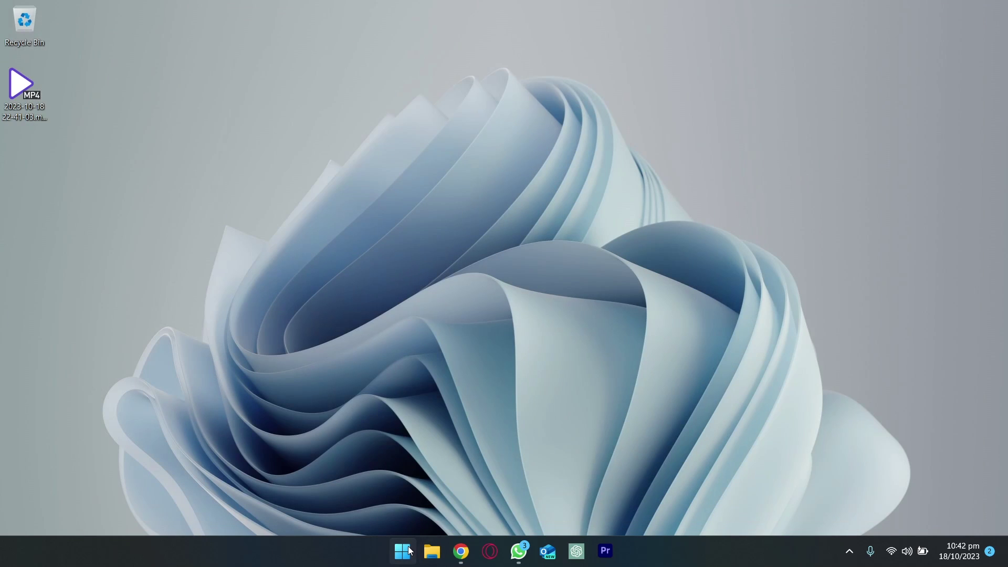
- Relaunch Premiere Pro and open the recent project Short to check startup with the compatibility report turned off
{"action": "left_click", "coordinate": [605, 551]}
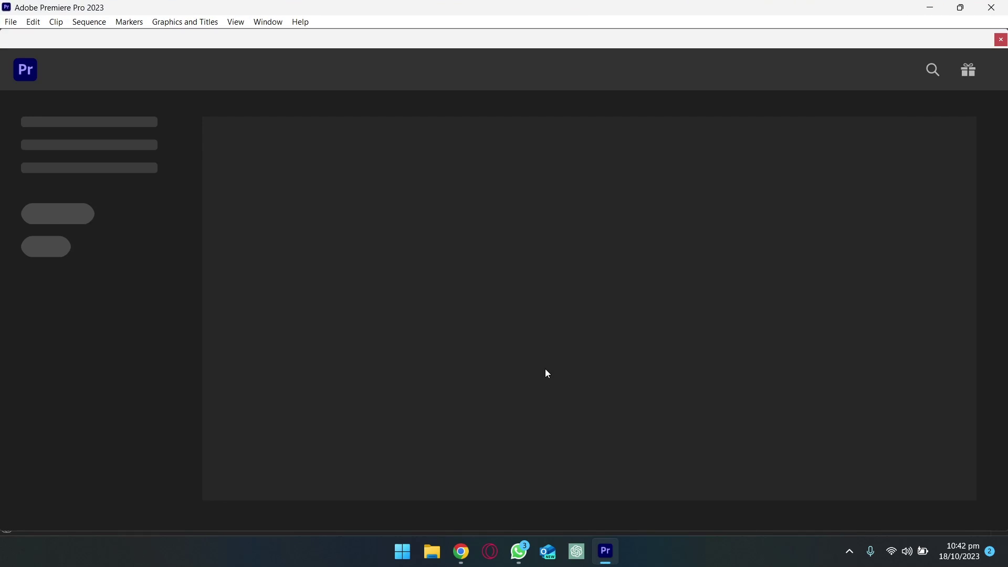
{"action": "left_click", "coordinate": [239, 458]}
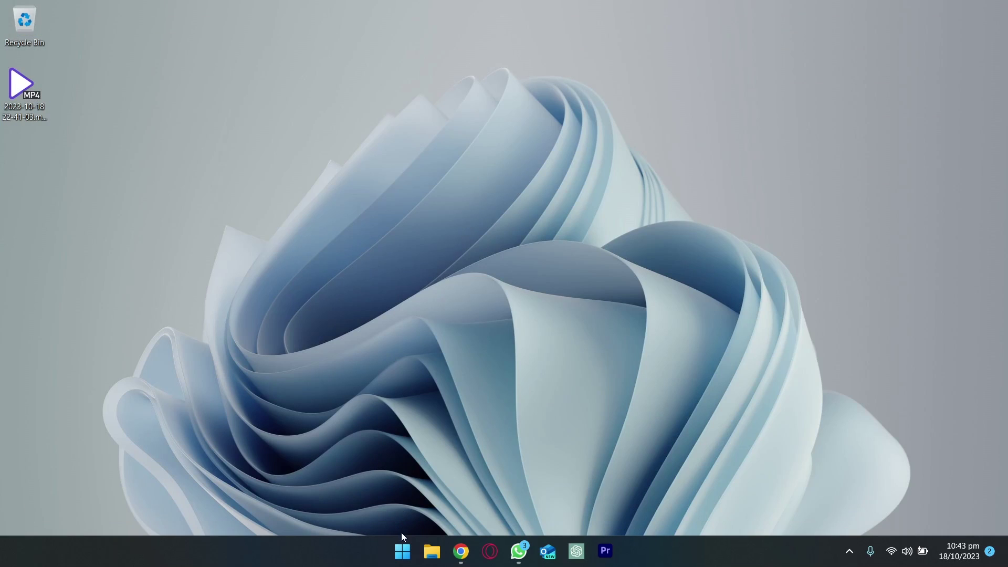
- Open Device Manager in Windows and select the NVIDIA GeForce GTX 1650 among the display adapters
{"action": "left_click", "coordinate": [402, 551]}
{"action": "type", "text": "device"}
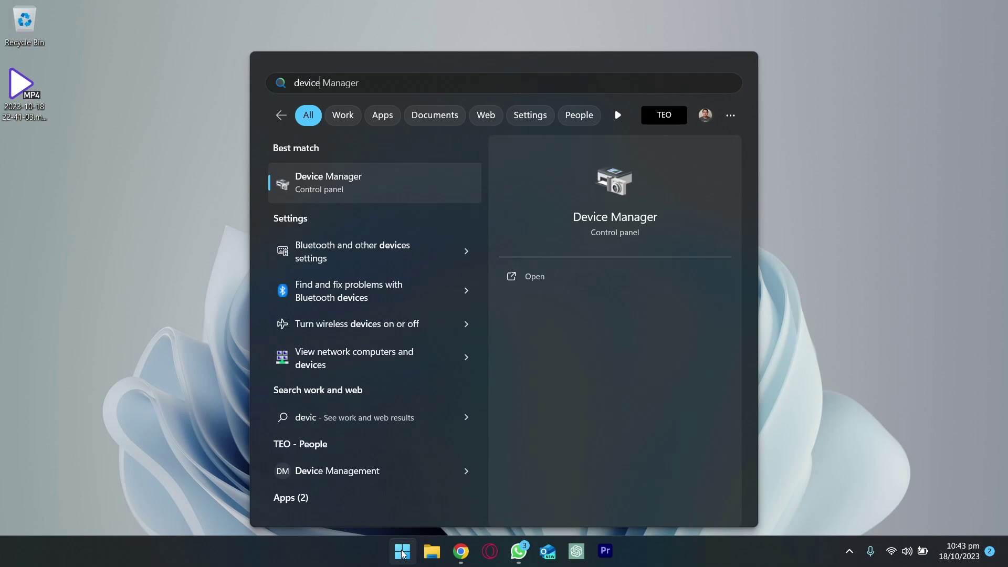
{"action": "left_click", "coordinate": [365, 182]}
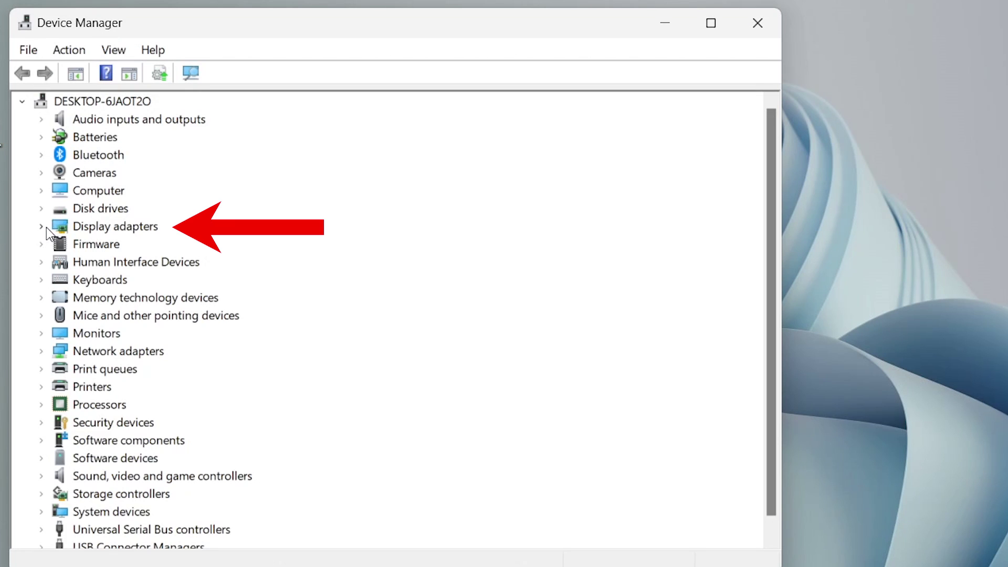
{"action": "left_click", "coordinate": [41, 226]}
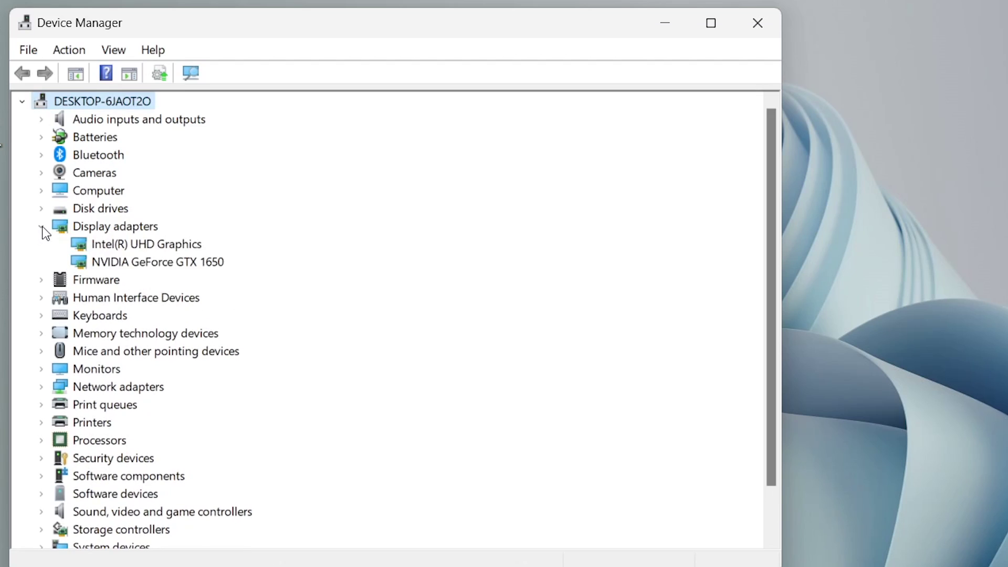
{"action": "left_click", "coordinate": [160, 264]}
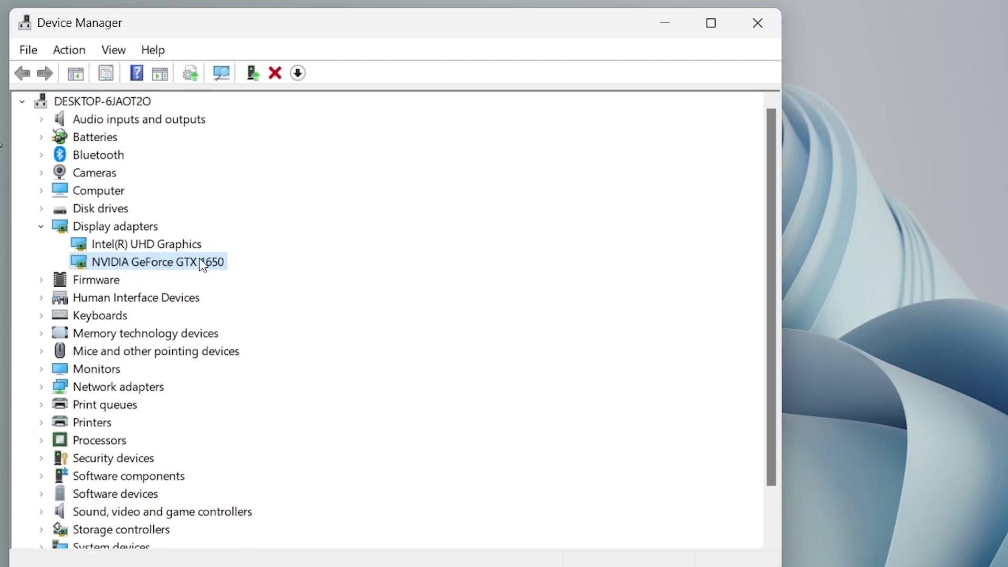
- Run an automatic driver update search for the NVIDIA GeForce GTX 1650, closing the wizard and Device Manager when done
{"action": "right_click", "coordinate": [117, 268]}
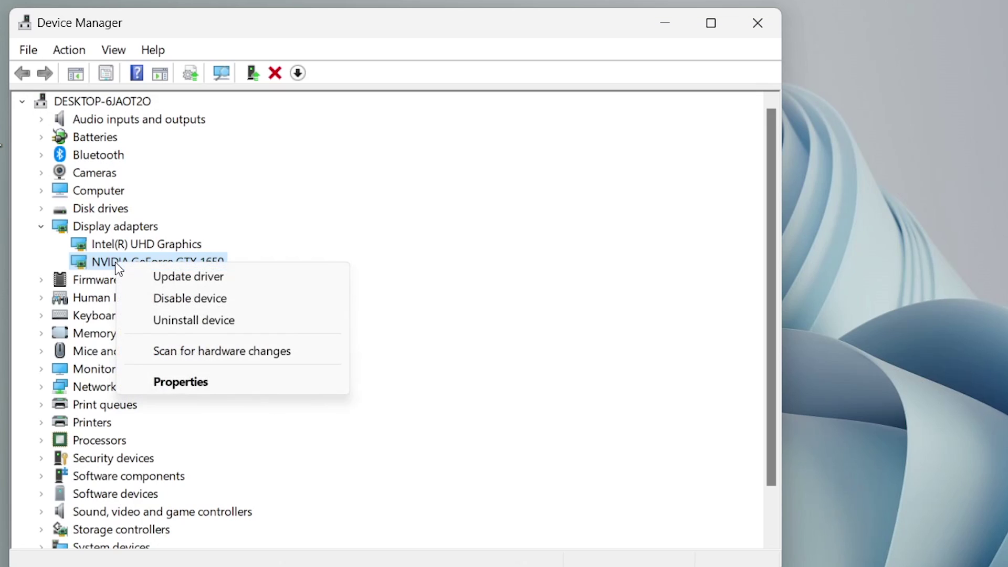
{"action": "left_click", "coordinate": [175, 276]}
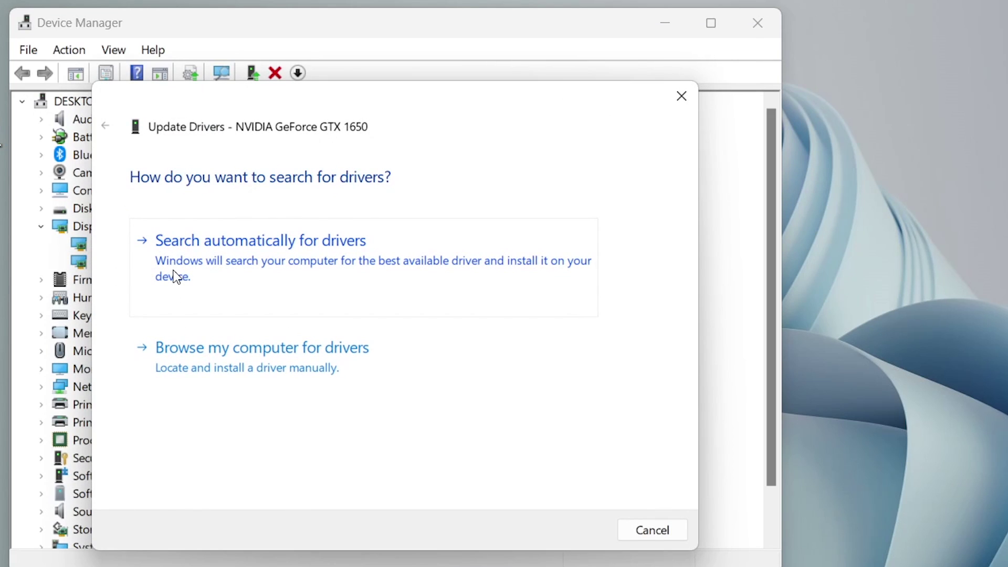
{"action": "left_click", "coordinate": [248, 309]}
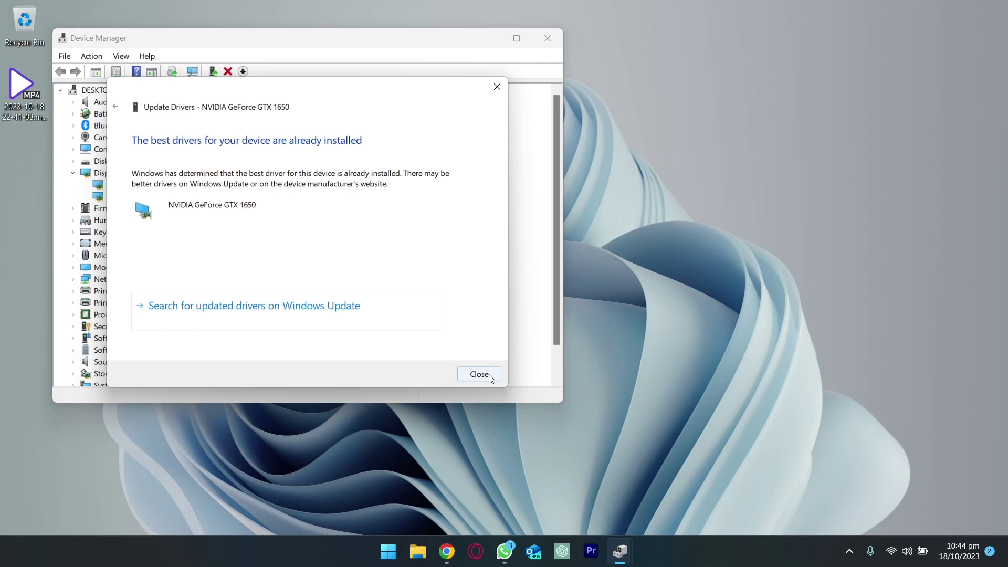
{"action": "left_click", "coordinate": [654, 529]}
{"action": "left_click", "coordinate": [548, 46]}
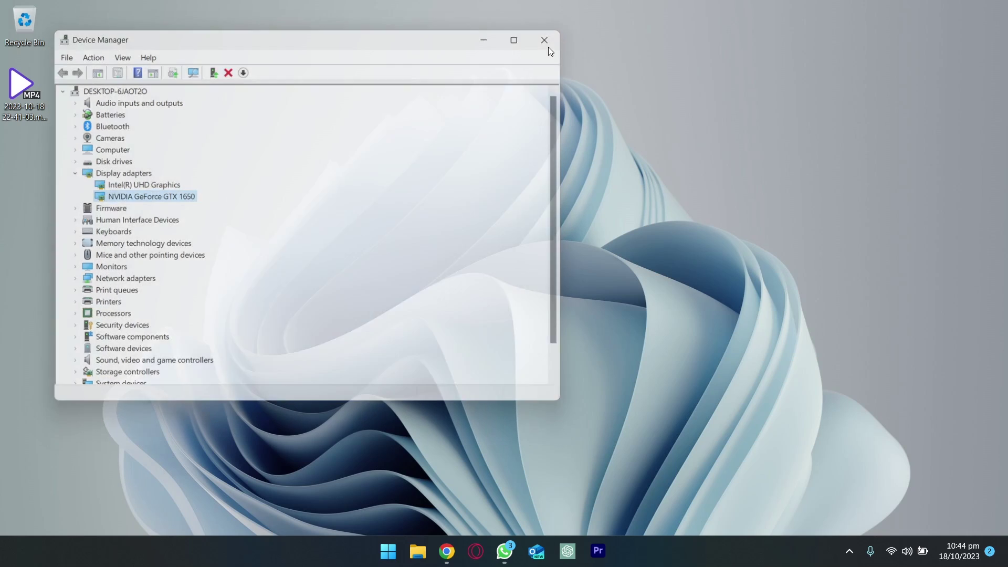
- Switch to Chrome and open the NVIDIA Driver Downloads page from the "nvidia 1650 drivers download" search results
{"action": "left_click", "coordinate": [462, 550]}
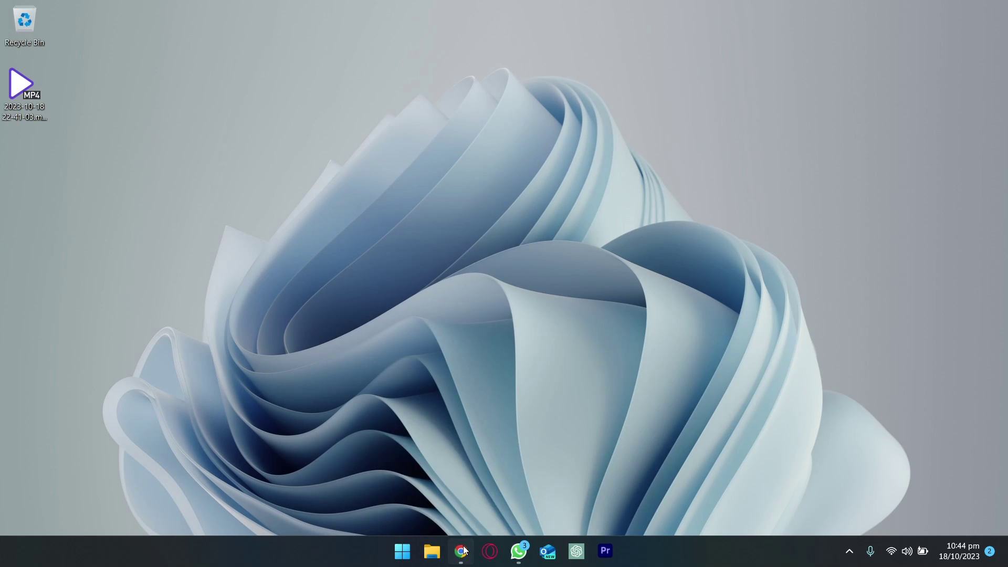
{"action": "left_click", "coordinate": [786, 9]}
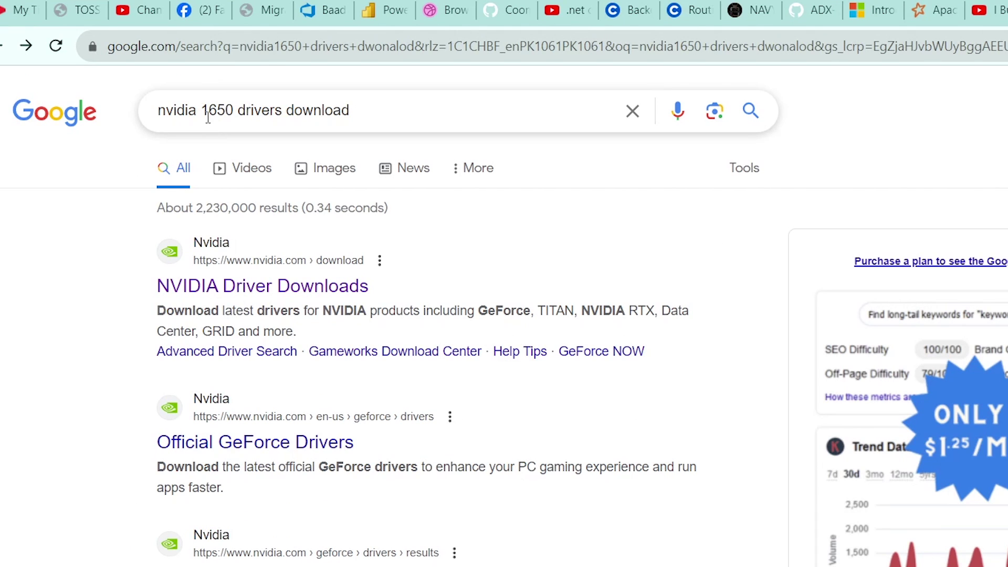
{"action": "left_click", "coordinate": [263, 294]}
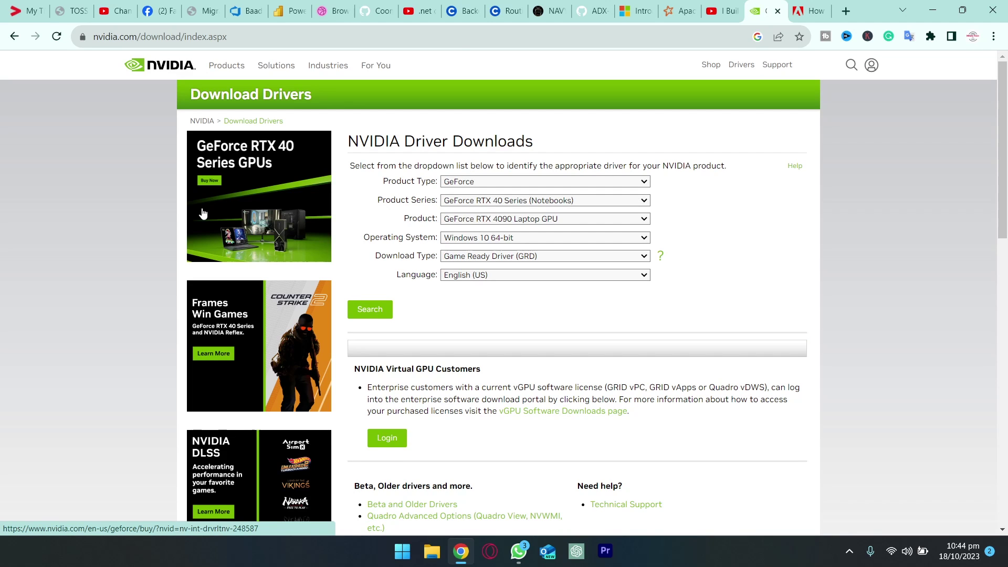
- Review the GeForce product series options, search for a matching driver, and download GeForce Game Ready Driver version 545.84
{"action": "left_click", "coordinate": [560, 202]}
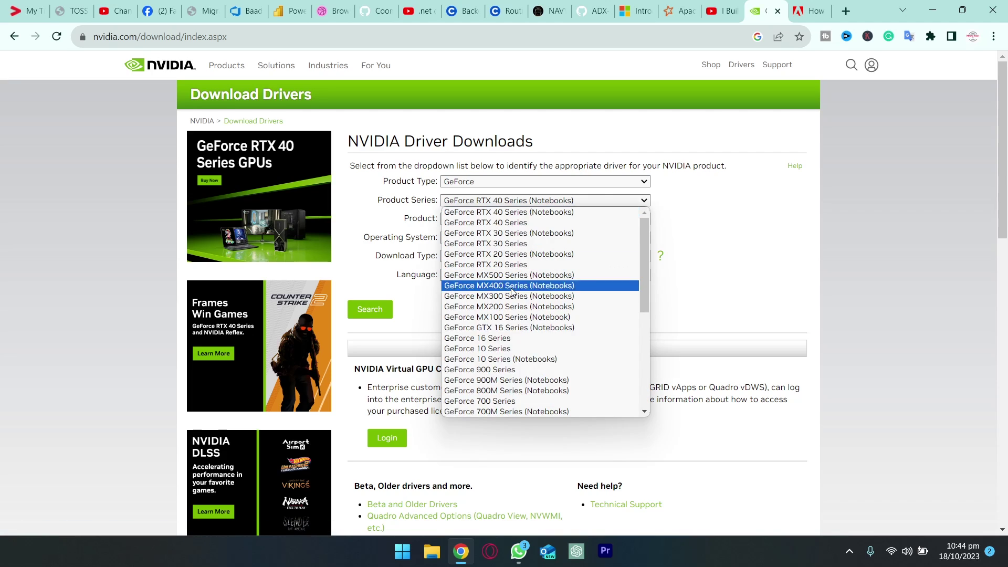
{"action": "left_click", "coordinate": [379, 308]}
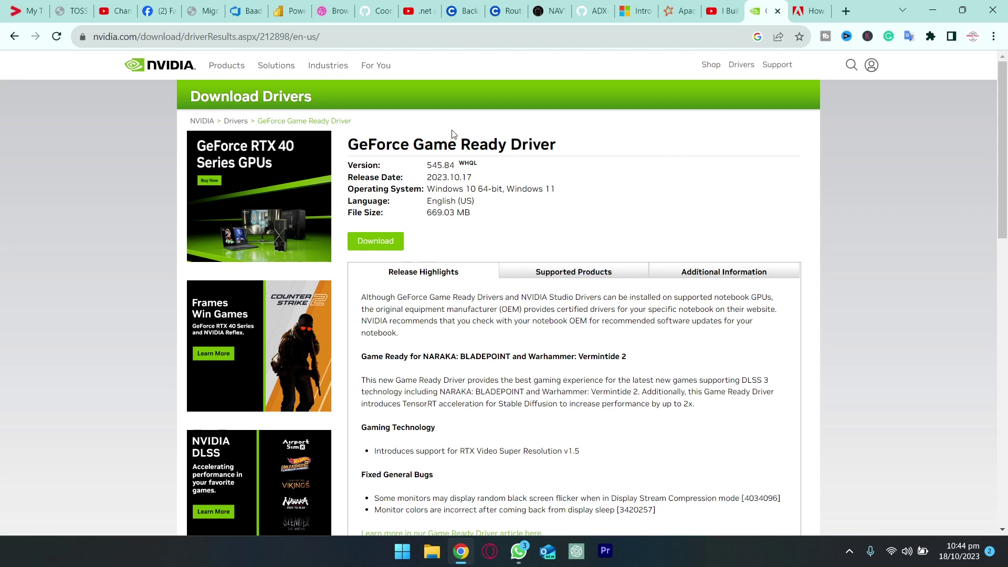
{"action": "left_click_drag", "start_coordinate": [429, 167], "coordinate": [450, 167]}
{"action": "left_click", "coordinate": [381, 238]}
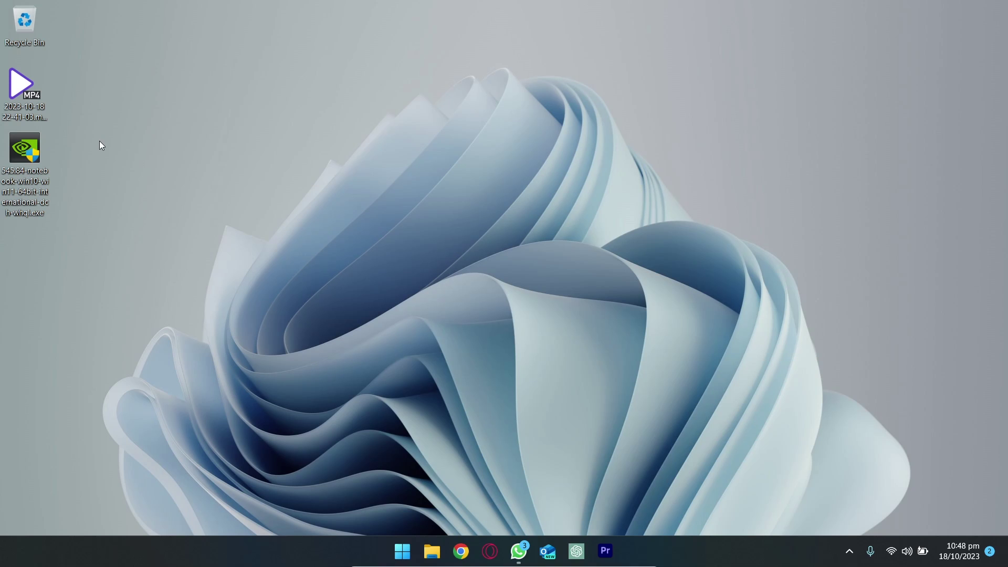
- Run the downloaded NVIDIA 545.84 driver package from the desktop and extract its files to the default path
{"action": "right_click", "coordinate": [14, 152]}
{"action": "left_click", "coordinate": [89, 217]}
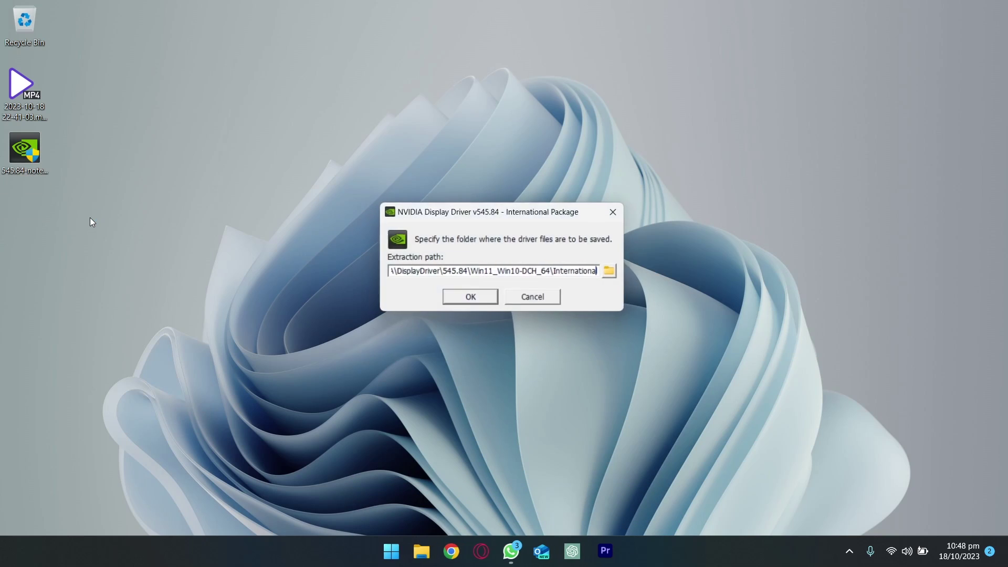
{"action": "left_click", "coordinate": [465, 299]}
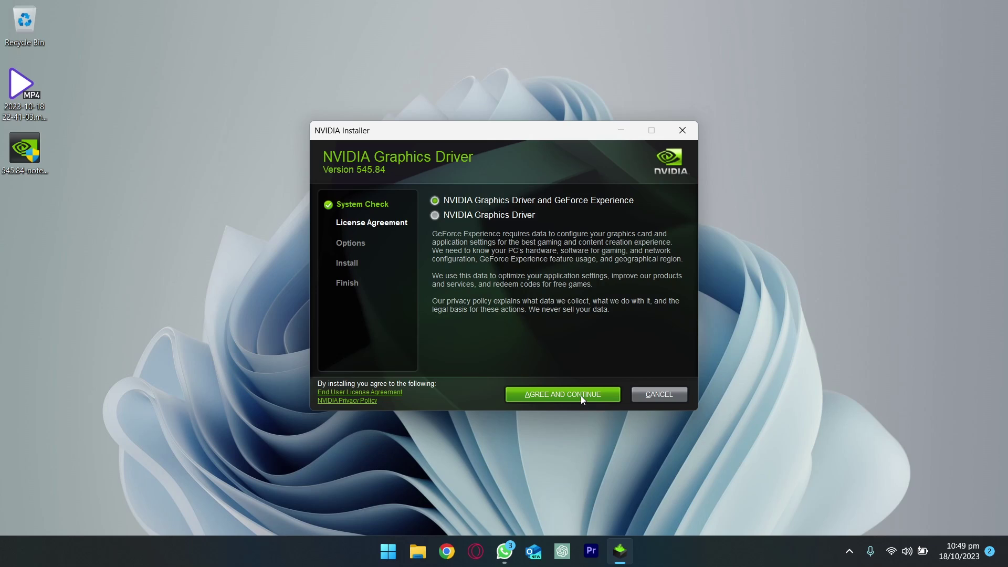
- Accept the license, install the NVIDIA Graphics Driver with GeForce Experience using the preset options, and close the finished installer
{"action": "left_click", "coordinate": [581, 396]}
{"action": "left_click", "coordinate": [581, 395]}
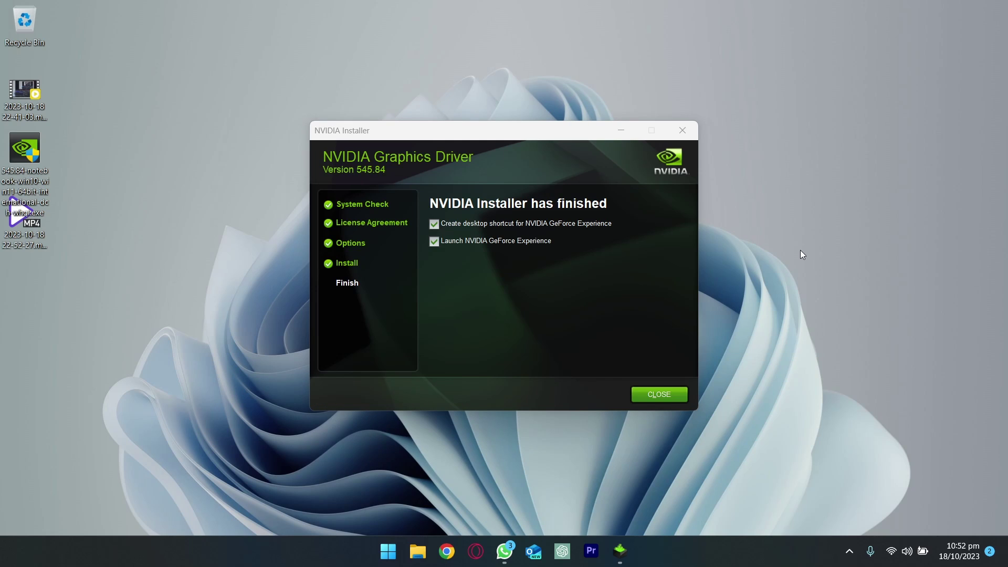
{"action": "left_click", "coordinate": [673, 394]}
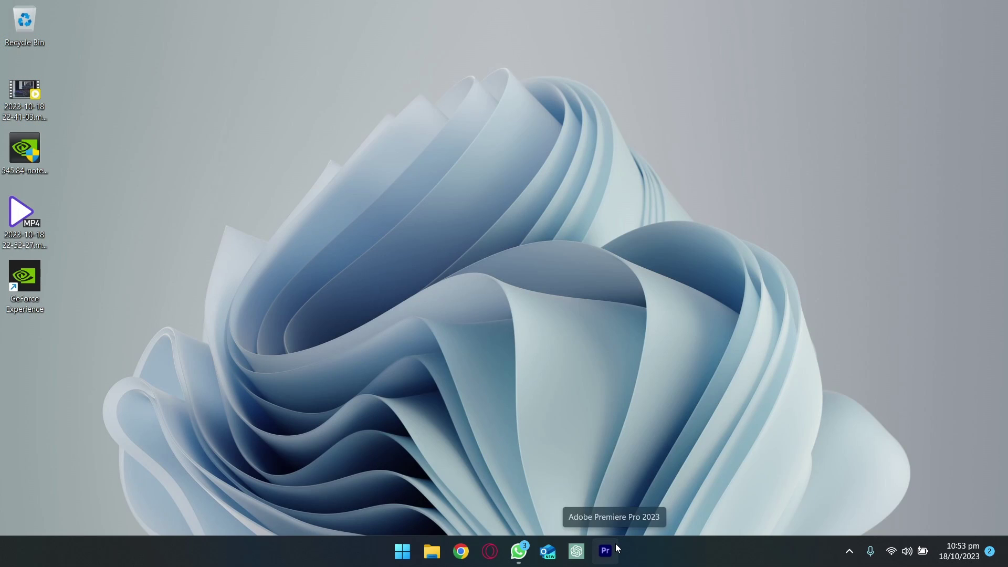
- Launch Premiere Pro again and open the recent project Short to check startup with the newly installed driver
{"action": "left_click", "coordinate": [609, 549]}
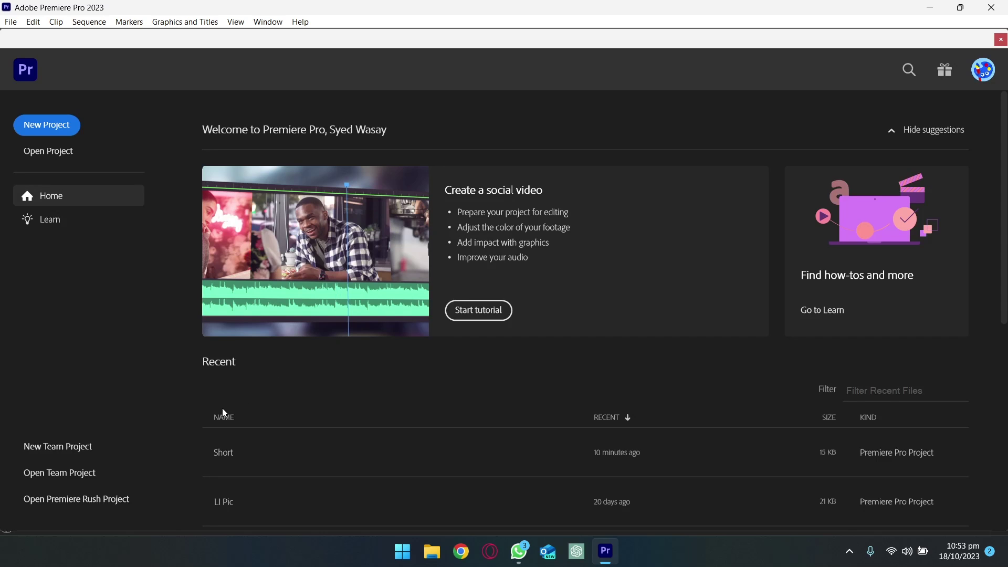
{"action": "left_click", "coordinate": [253, 462]}
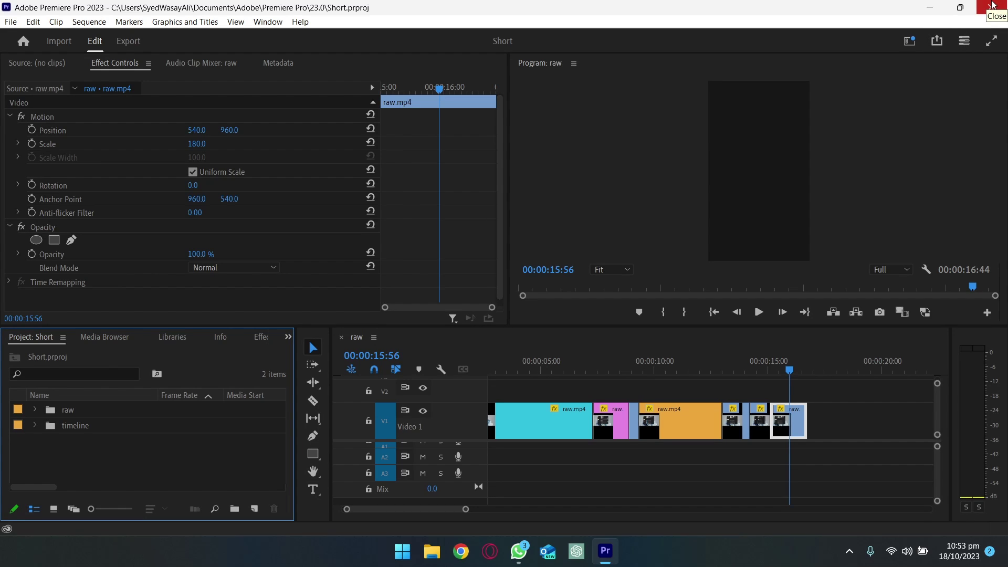
{"action": "left_click", "coordinate": [918, 6]}
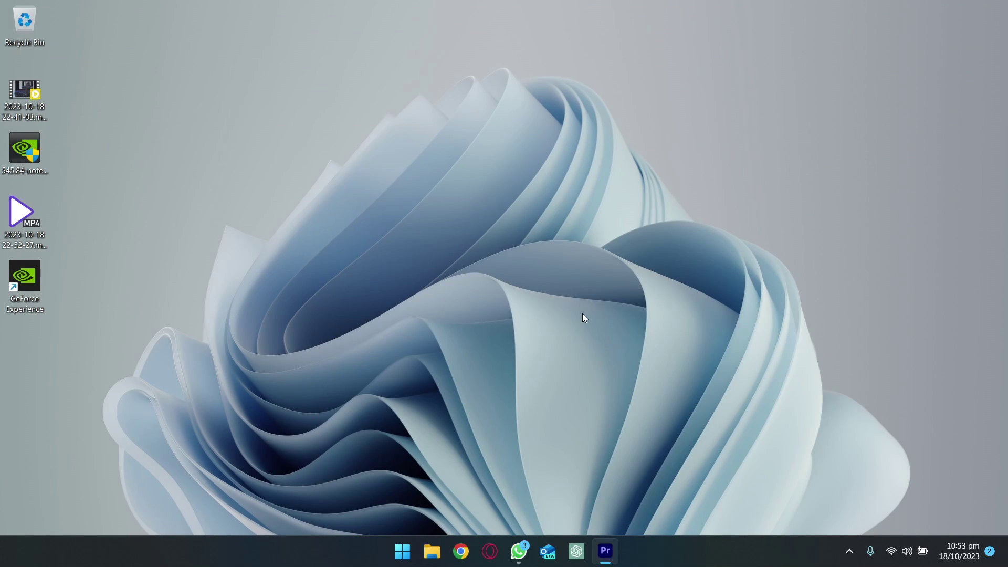